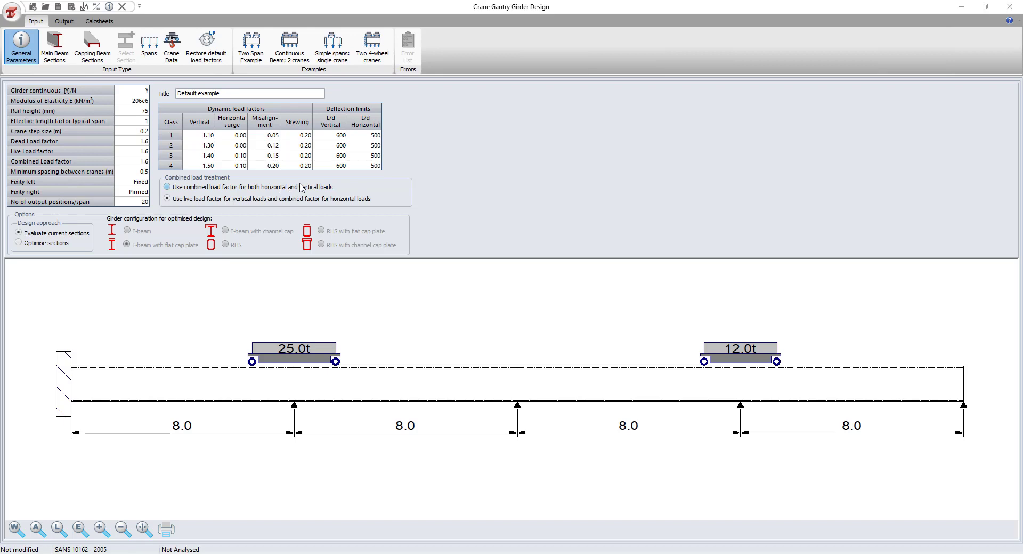
Select SANS 10162 - 2005 as the design code and leave the girder continuous (Y)
double_click(83, 550)
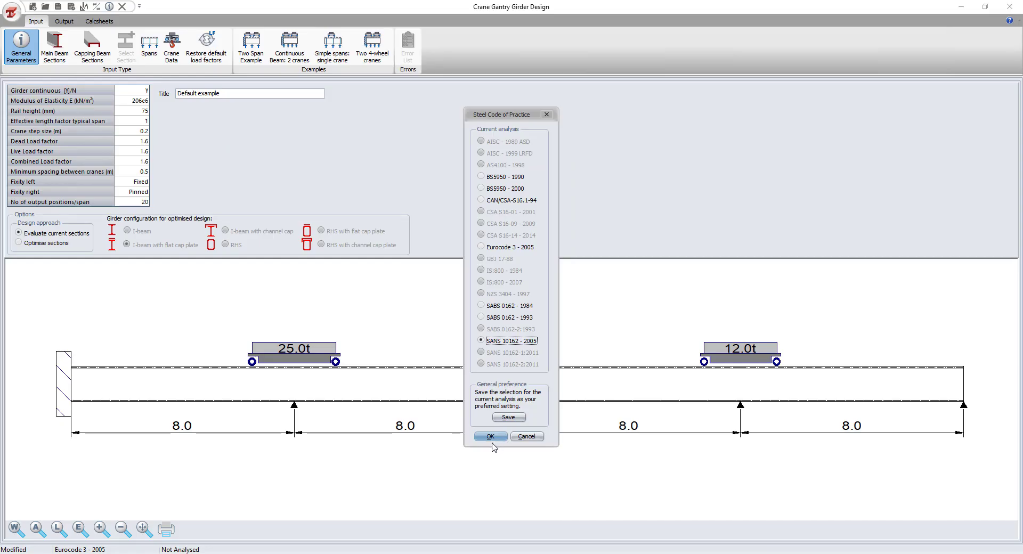
left_click(479, 524)
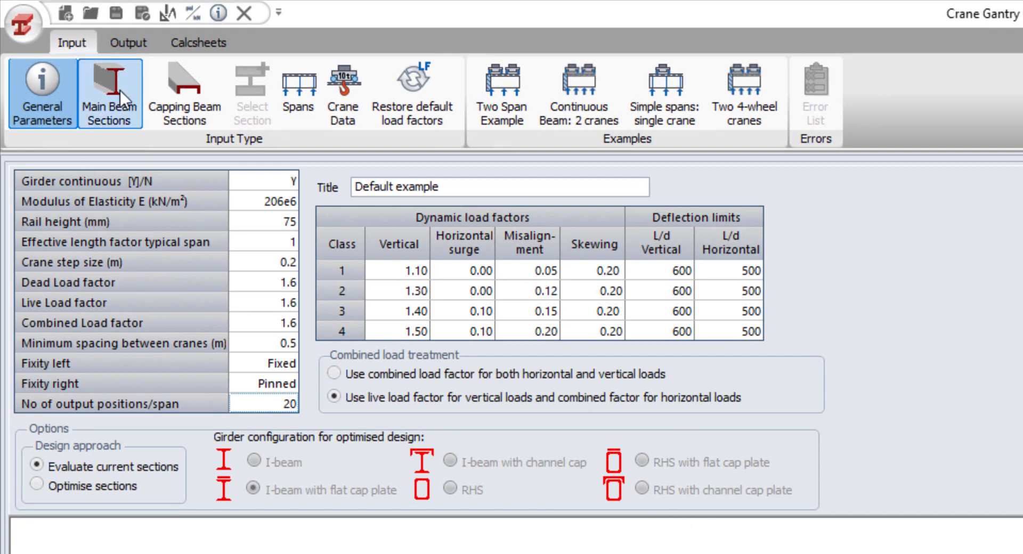
left_click(284, 179)
left_click(289, 182)
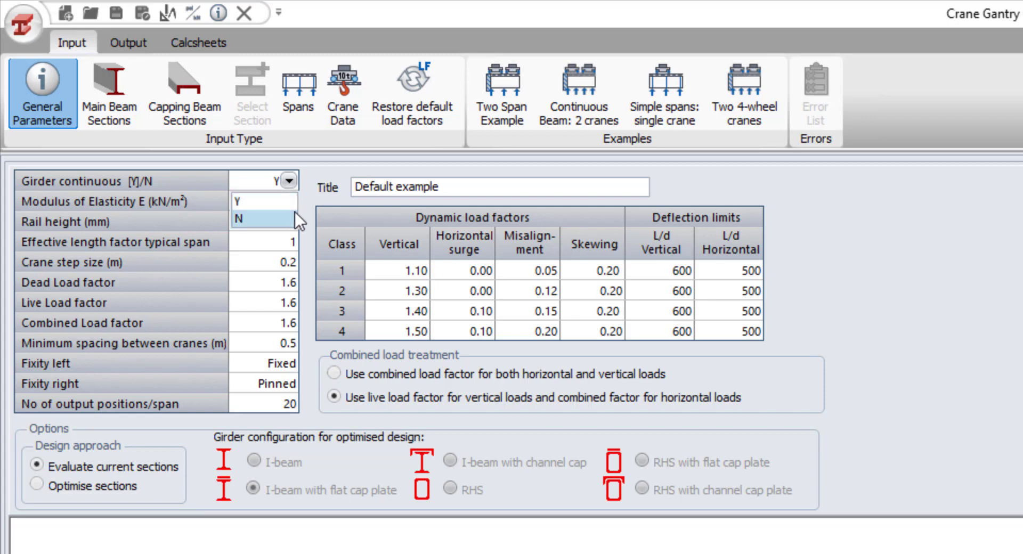
left_click(286, 219)
left_click(290, 178)
left_click(279, 206)
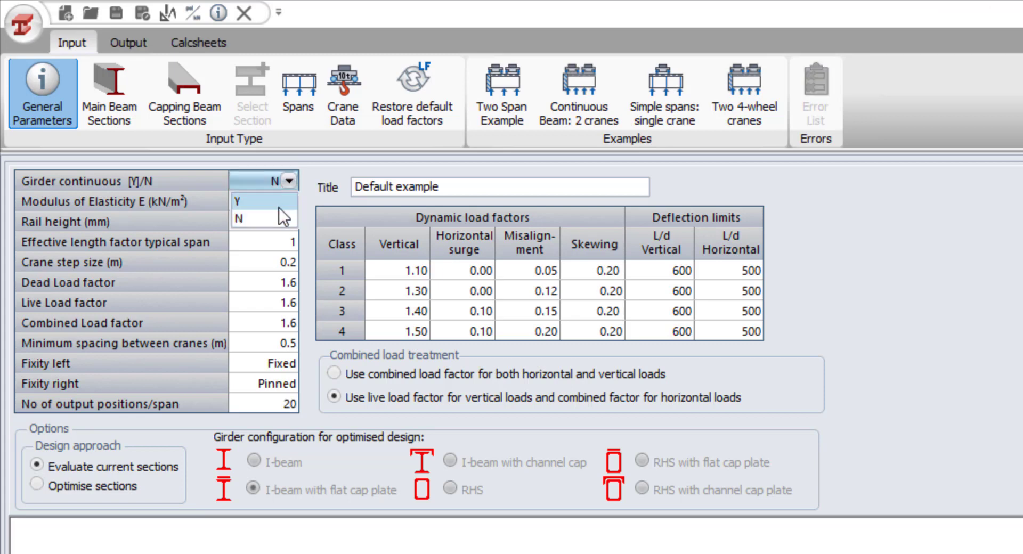
Keep the girder's left end Fixed and right end Pinned
left_click(272, 245)
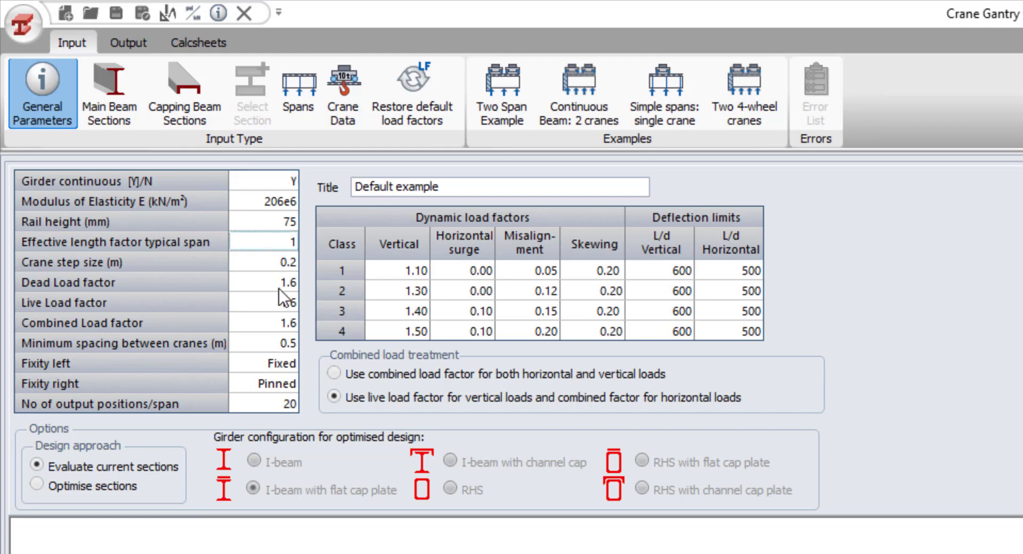
left_click(277, 363)
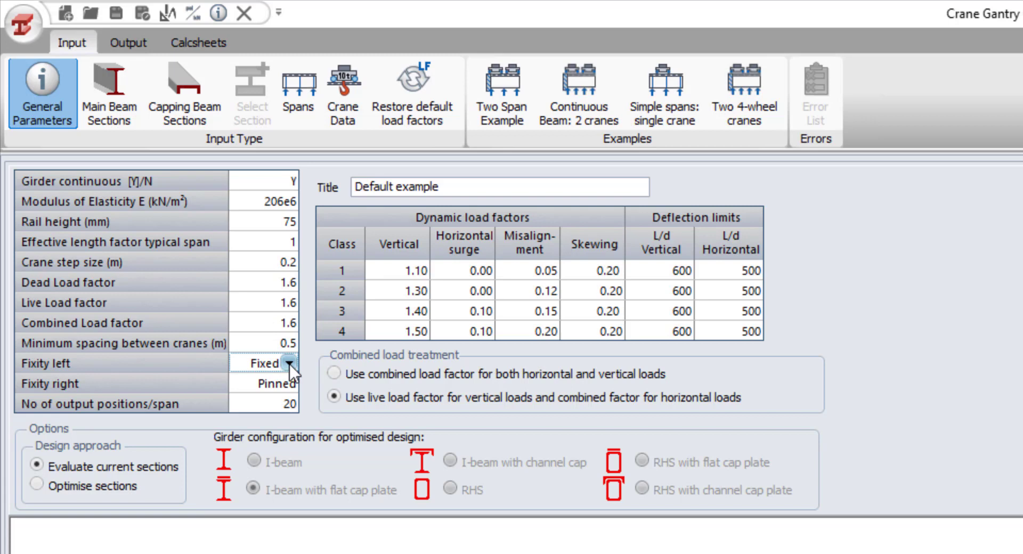
left_click(289, 363)
left_click(289, 363)
left_click(290, 378)
left_click(290, 382)
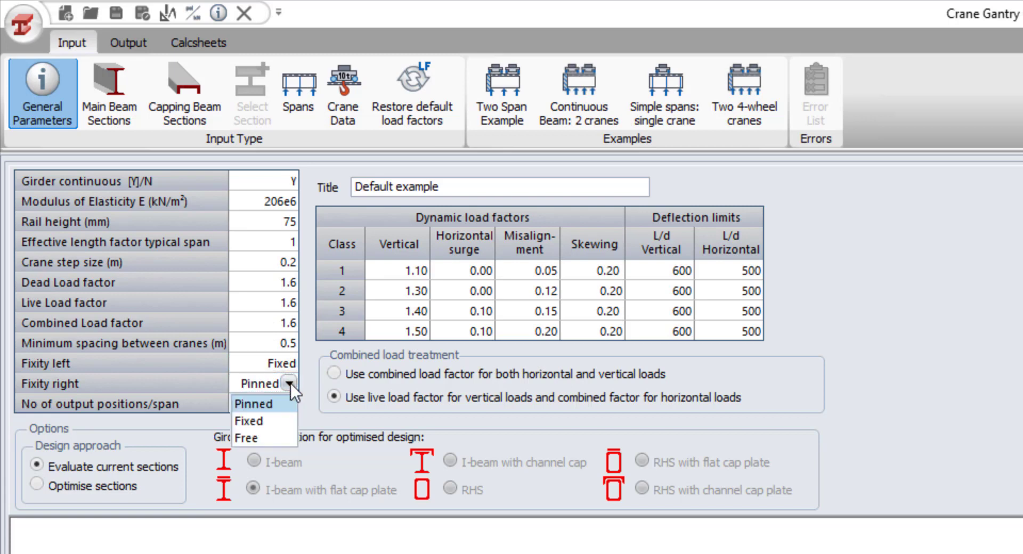
left_click(290, 383)
left_click(290, 382)
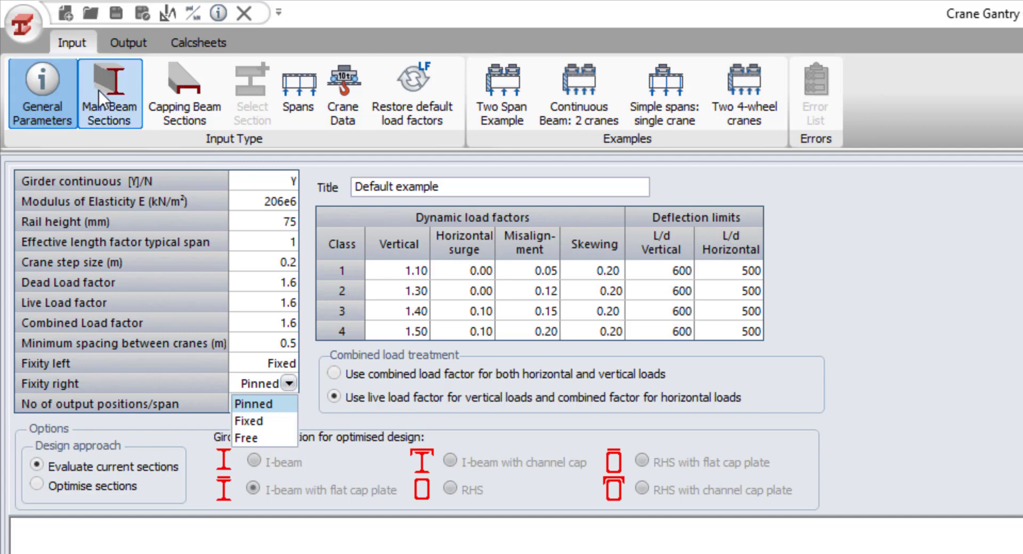
left_click(88, 485)
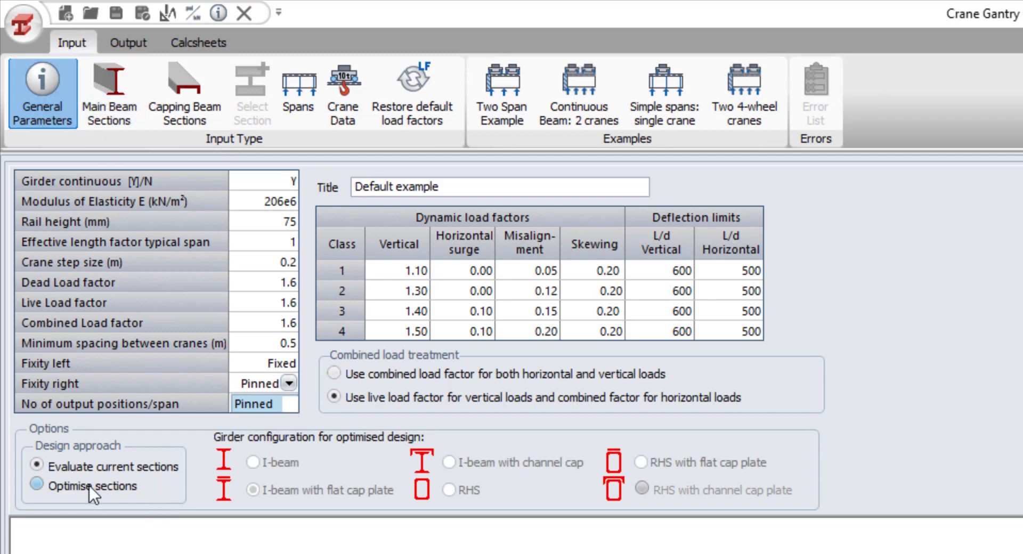
Restore the design approach to Evaluate and show the 610x305x238 I1 main beam section
left_click(88, 485)
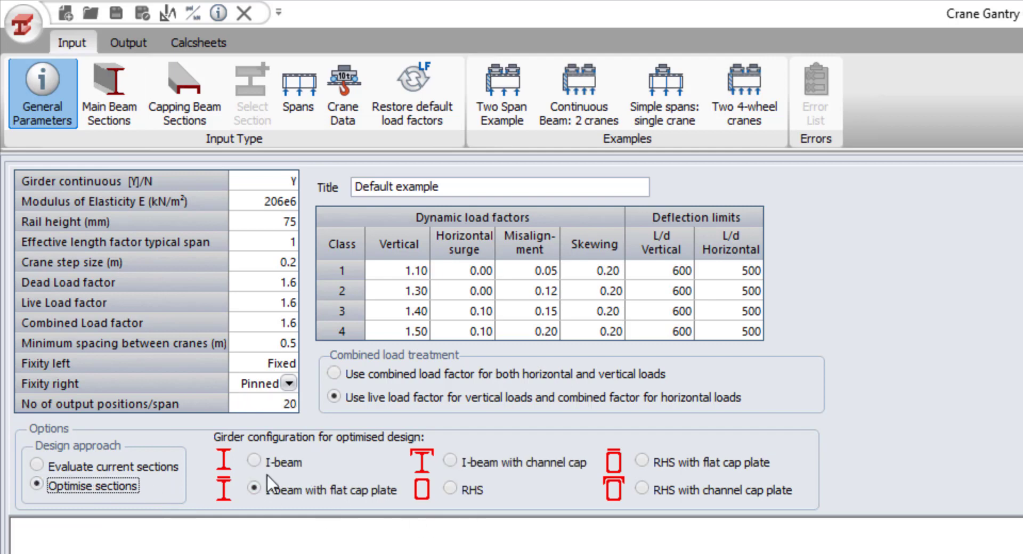
left_click(101, 468)
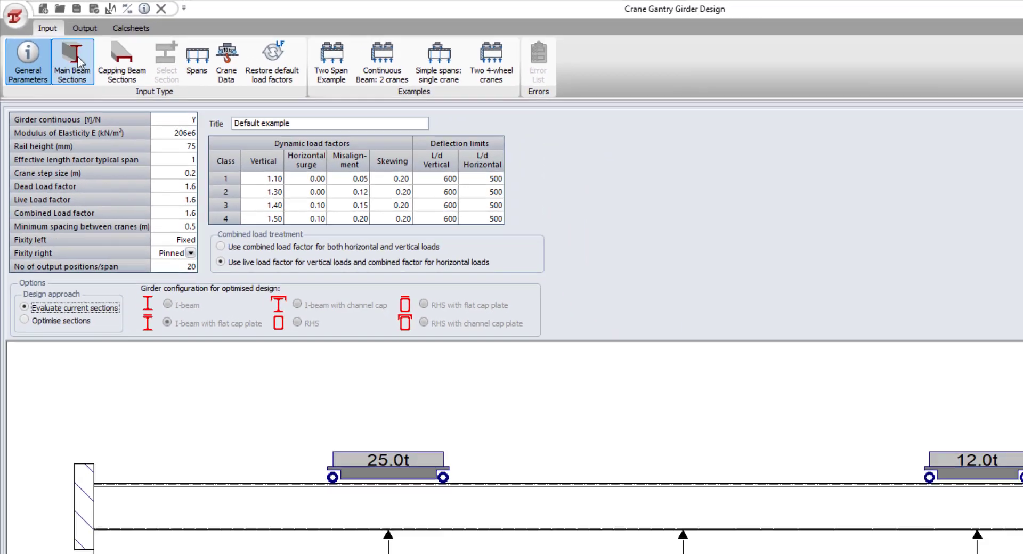
left_click(117, 91)
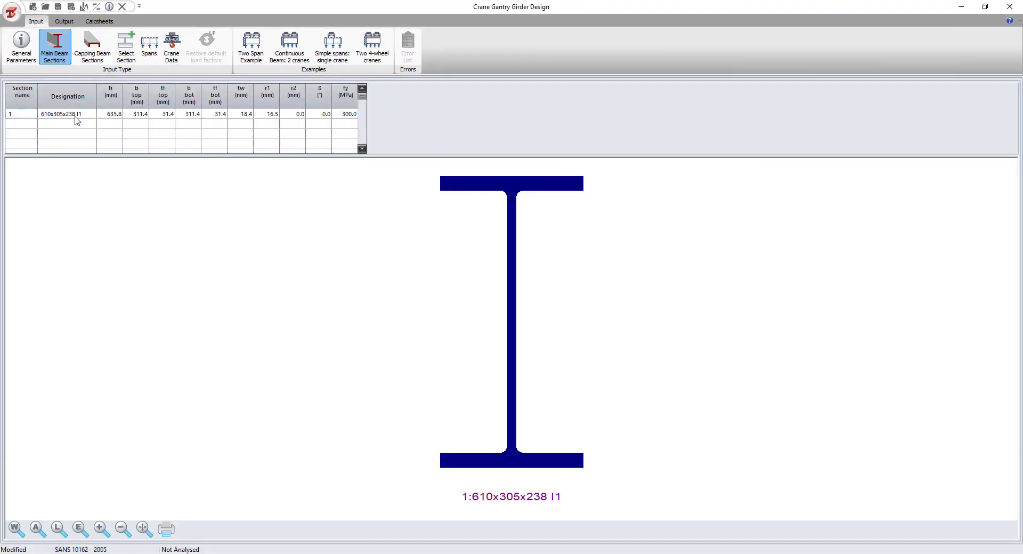
Browse the section database, leaving the main beam as 610x305x238 I1
left_click(75, 119)
left_click(129, 47)
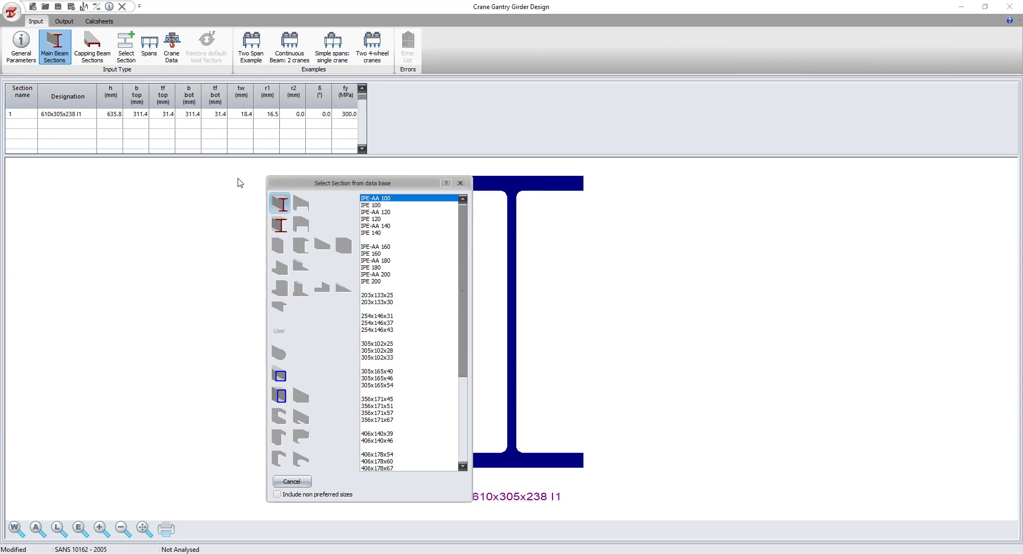
scroll(424, 293, "down", 2)
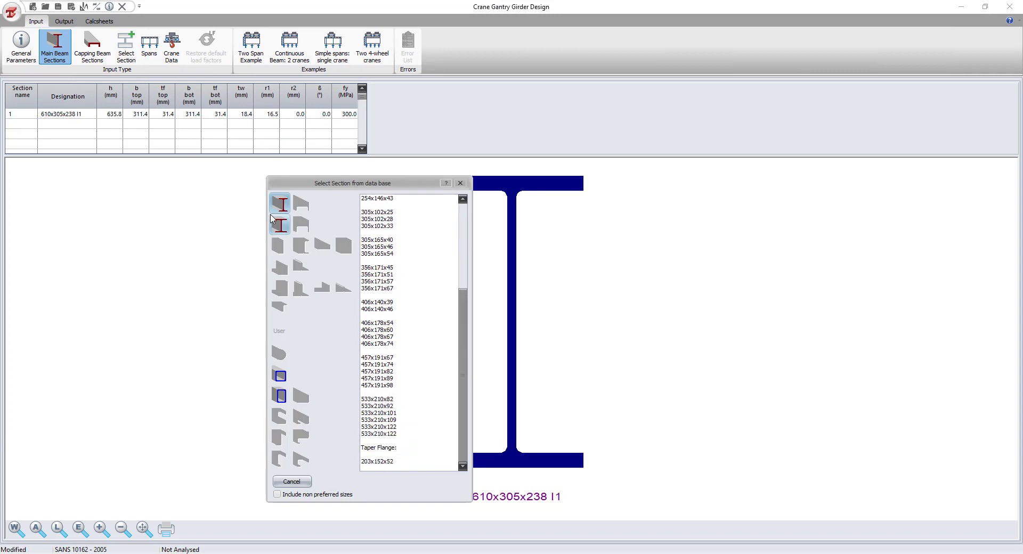
left_click(280, 225)
left_click(280, 376)
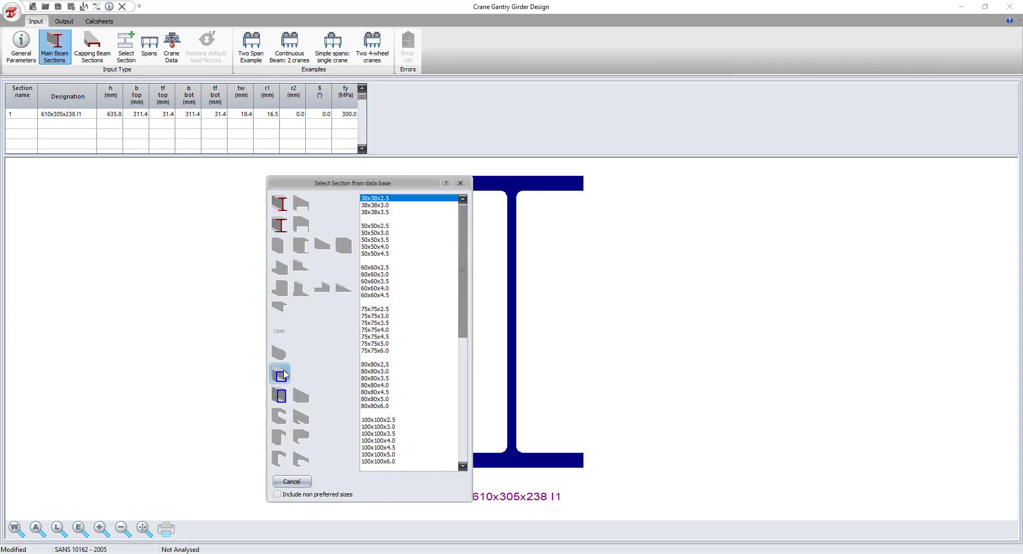
left_click(280, 395)
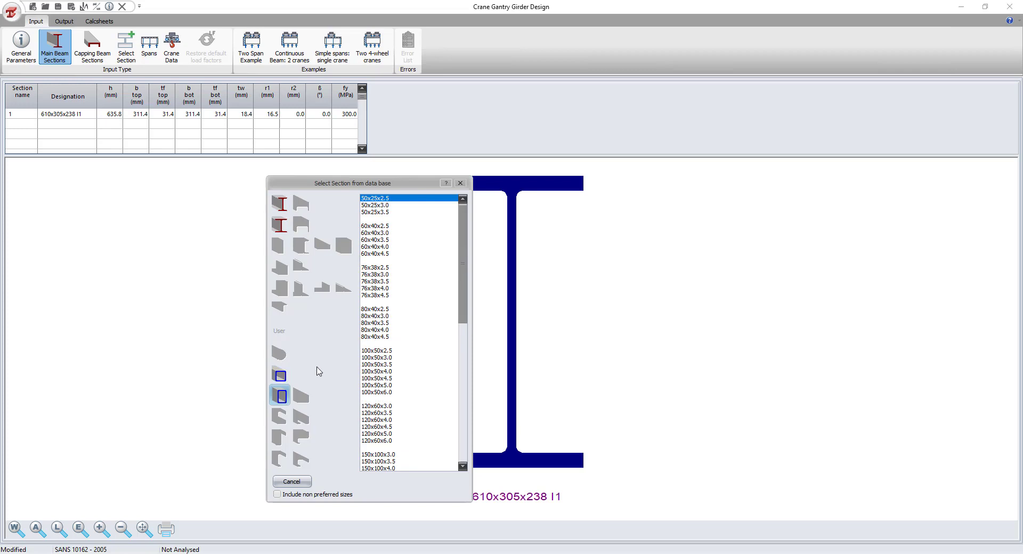
left_click(460, 182)
Show the capping beam sections and browse the database, keeping the 81x102x55 Channel
left_click(101, 37)
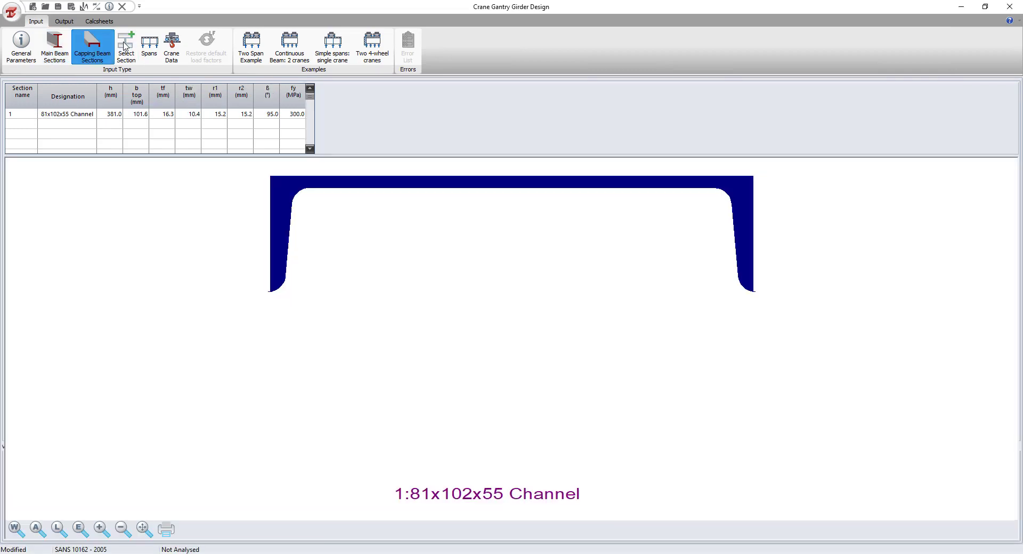
left_click(126, 48)
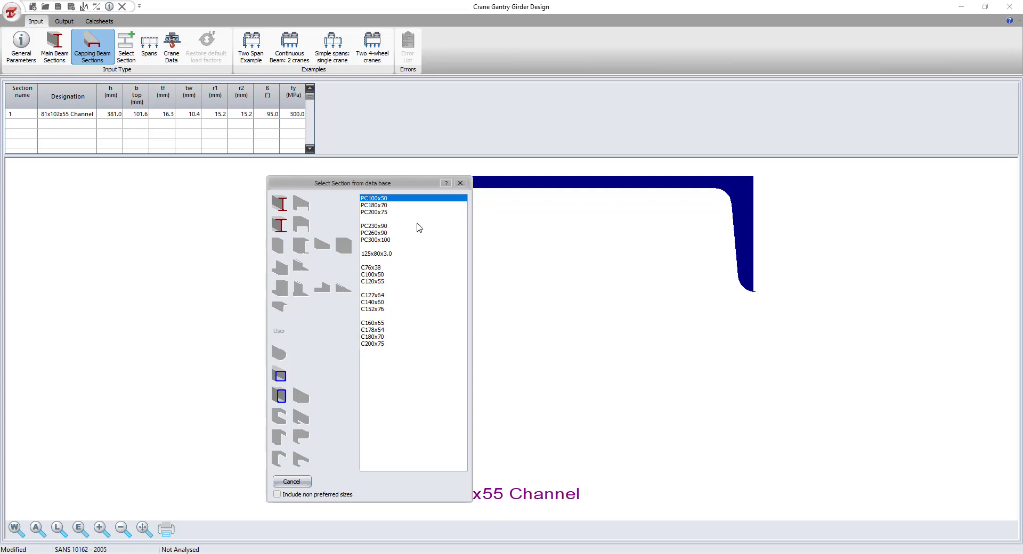
left_click(460, 183)
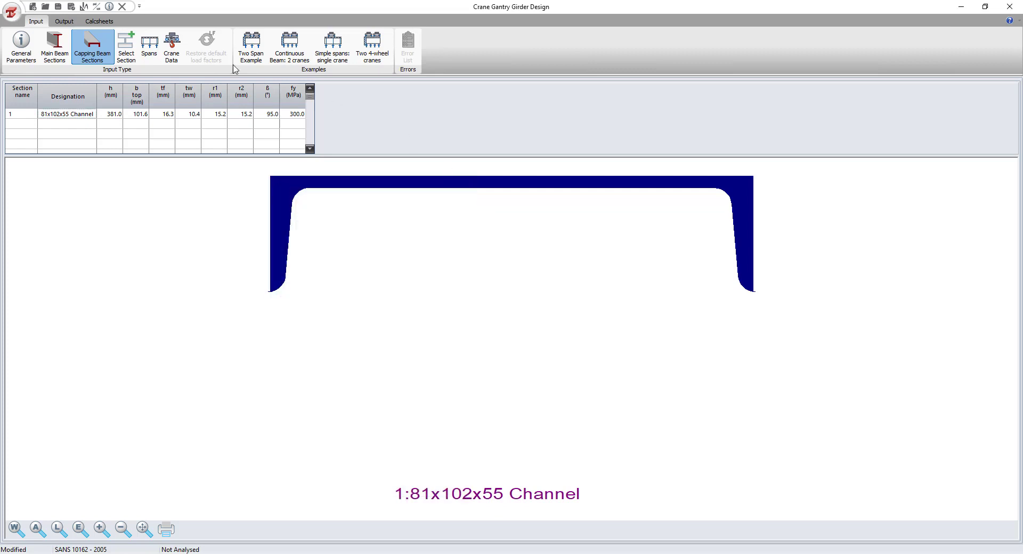
Check the span lengths and crane data, including double girder spacing and number of runway beams
left_click(150, 48)
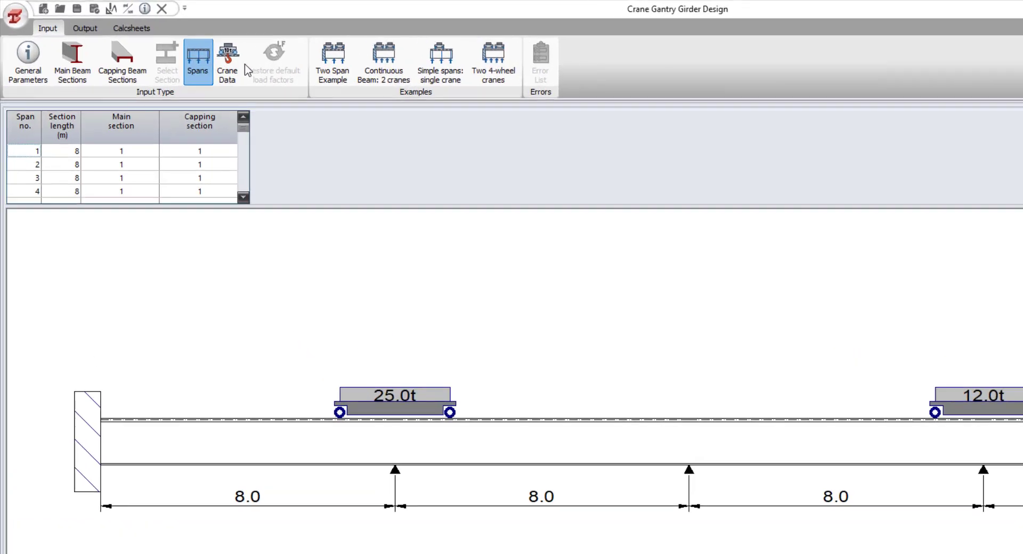
left_click(172, 47)
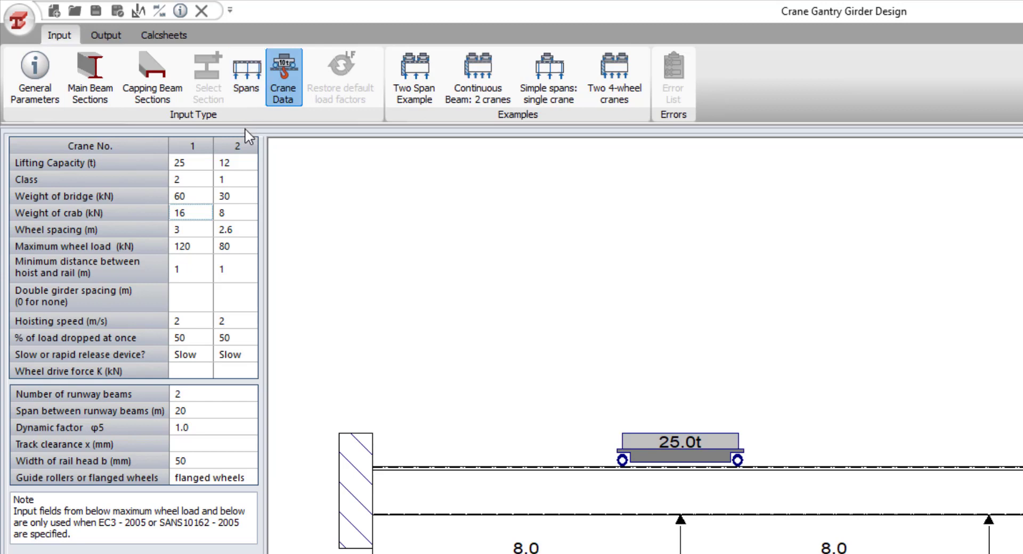
left_click(181, 304)
left_click(216, 396)
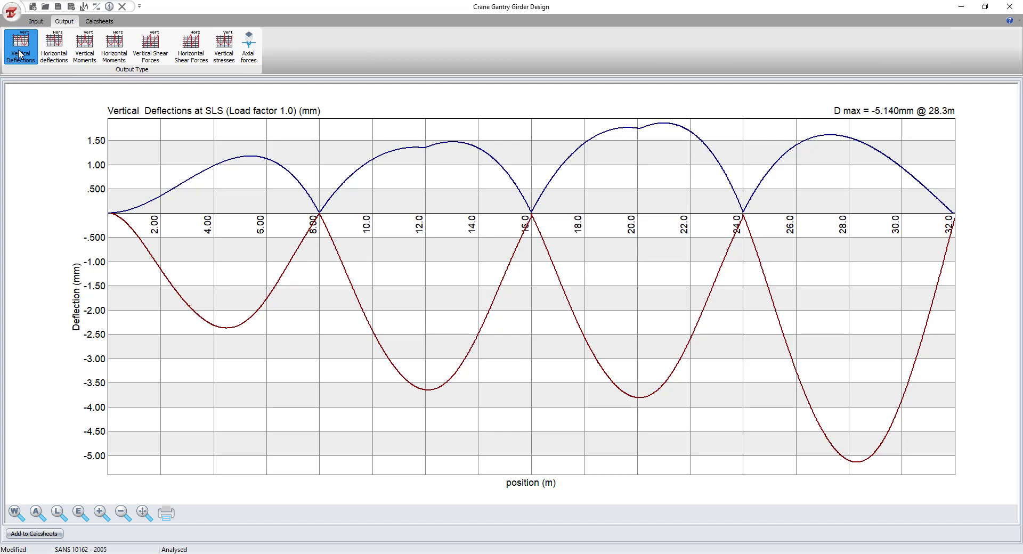
Review the horizontal deflection, vertical and horizontal bending moment, and vertical shear graphs
left_click(44, 51)
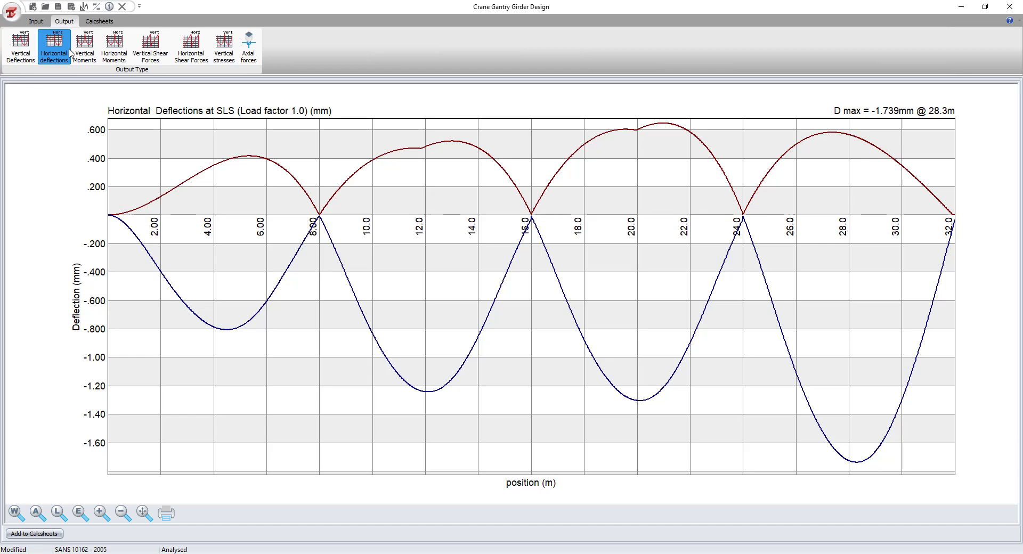
left_click(90, 53)
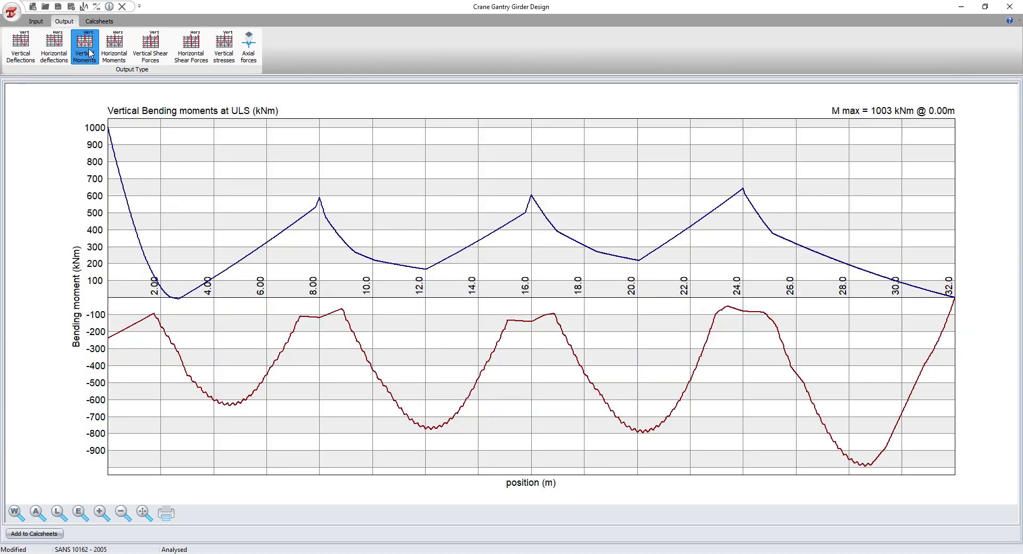
left_click(115, 56)
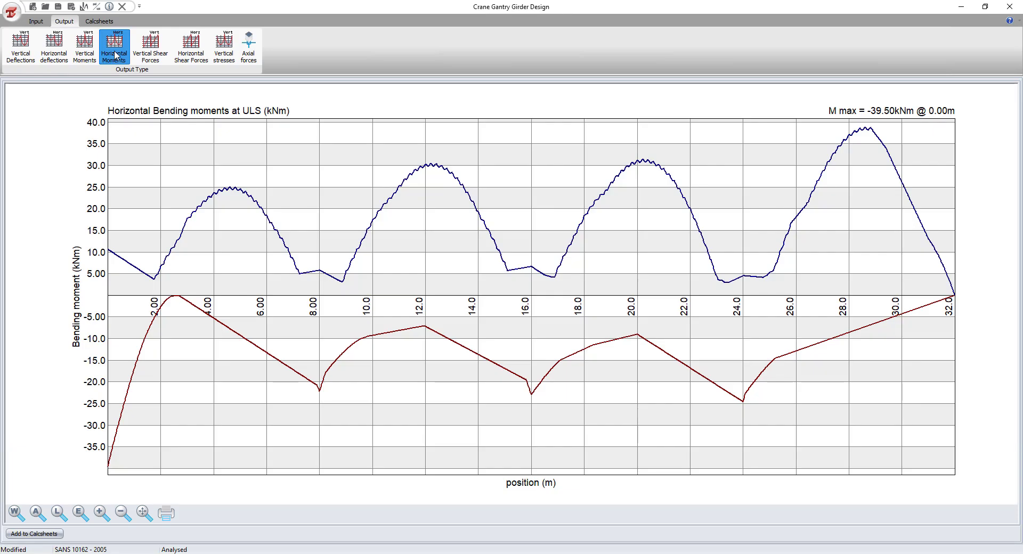
left_click(153, 56)
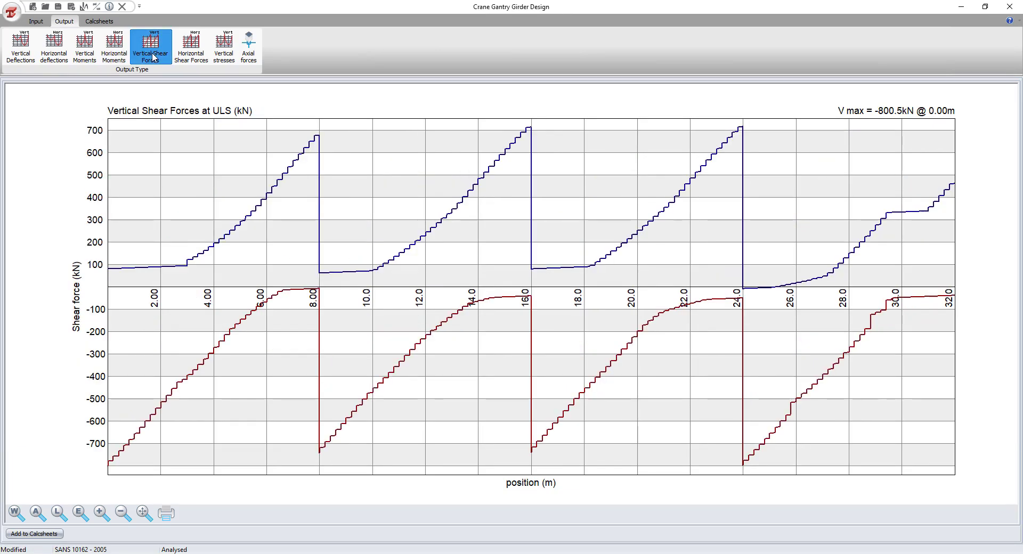
Review the horizontal shear, vertical stress and axial force graphs, then preview the calc sheet
left_click(190, 55)
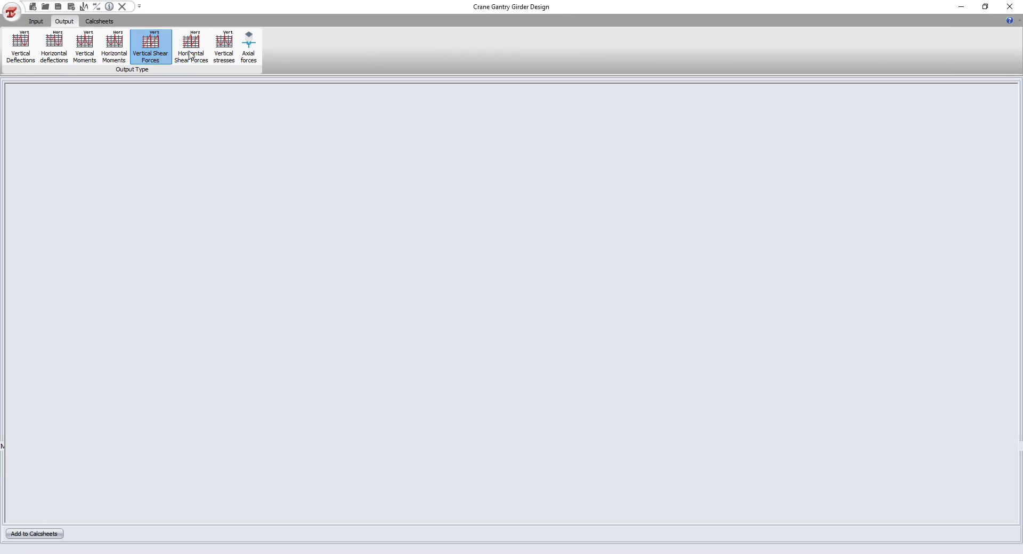
left_click(217, 51)
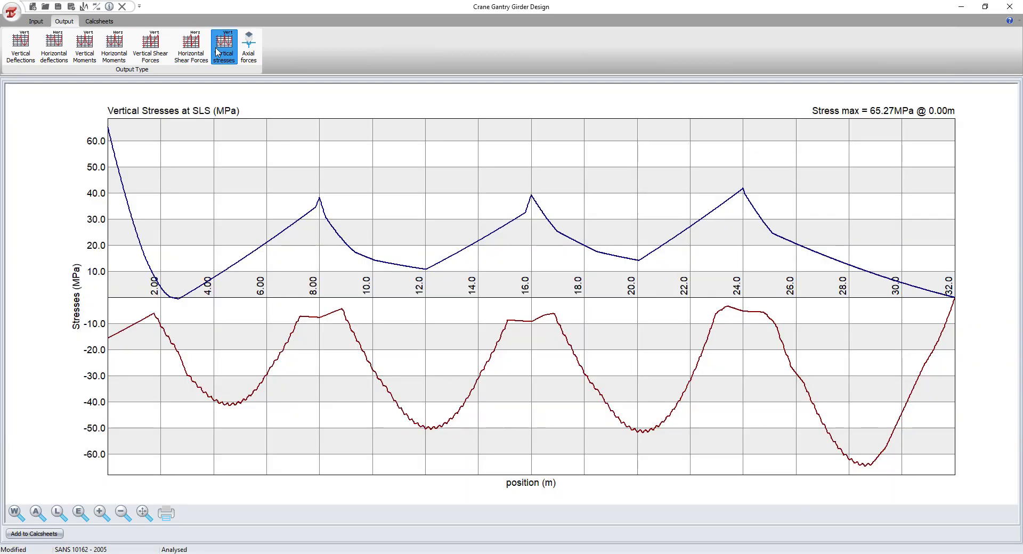
left_click(249, 53)
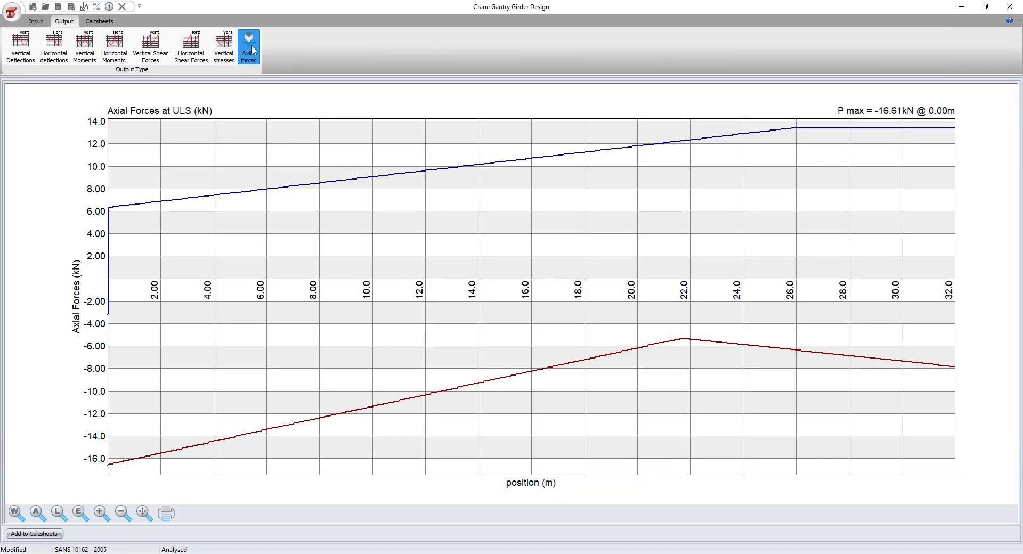
left_click(99, 22)
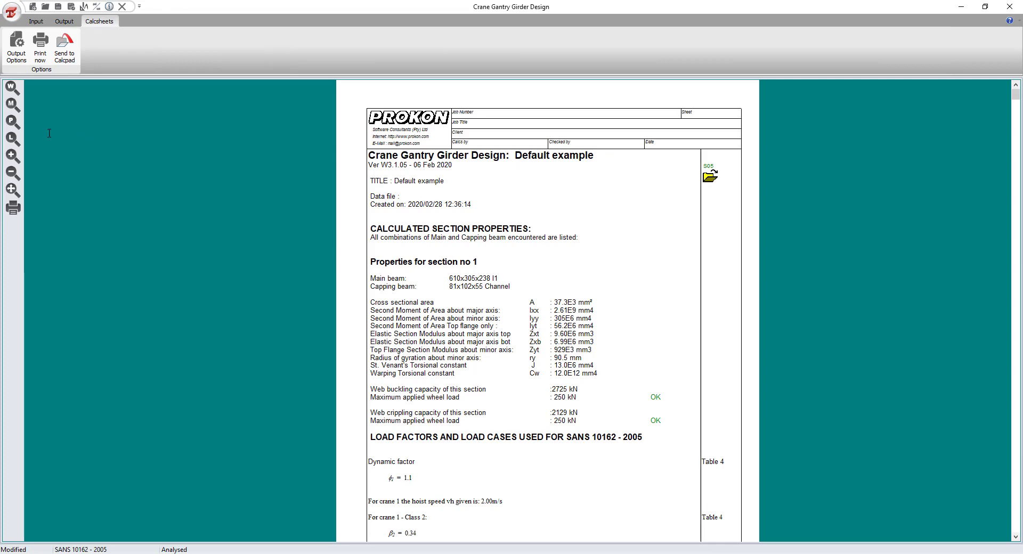
Print calc sheet pages 1 to 32 with Microsoft Print to PDF
left_click(13, 207)
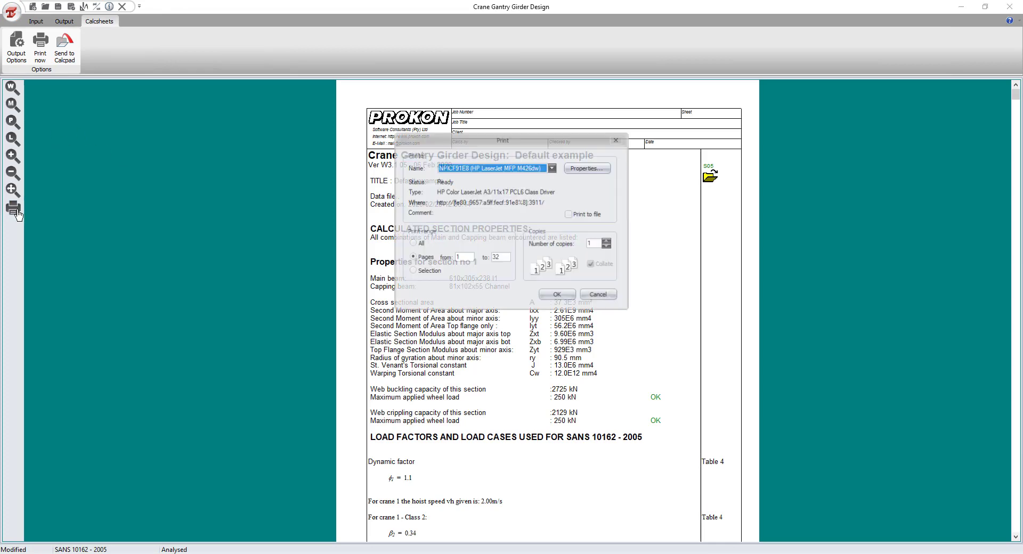
left_click(521, 168)
left_click(491, 184)
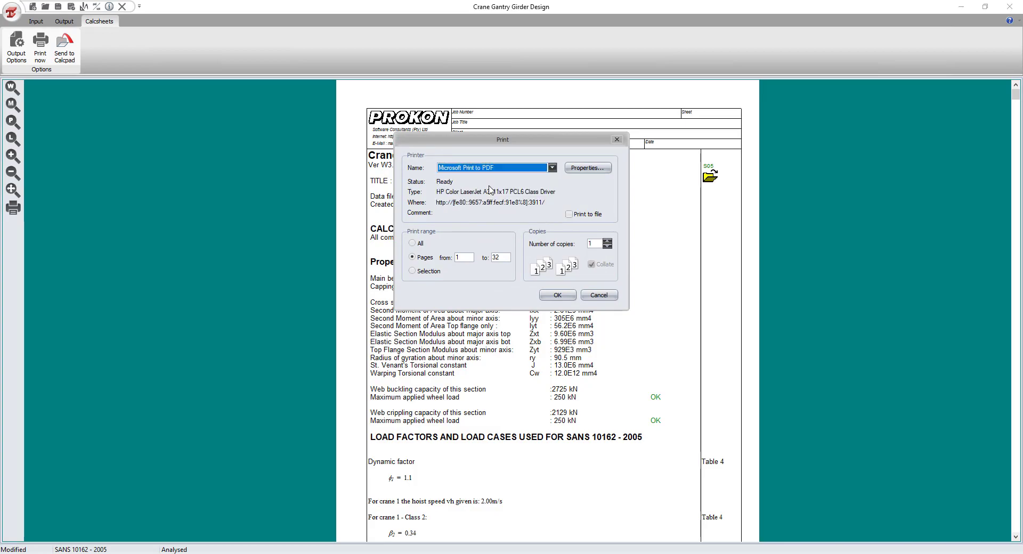
left_click(557, 295)
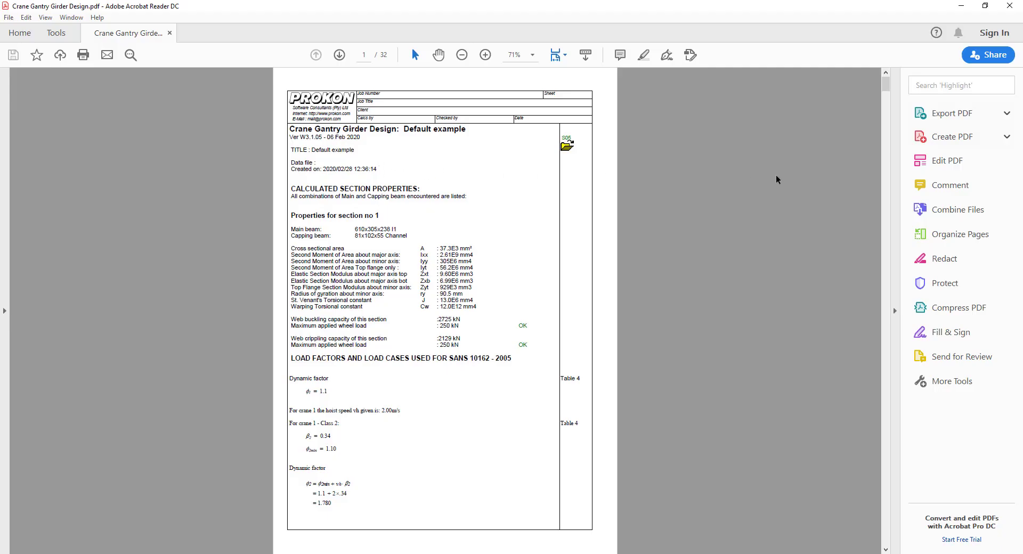
Scroll through all 32 PDF pages to the final horizontal shear forces graph at ULS
scroll(776, 175, "down", 3)
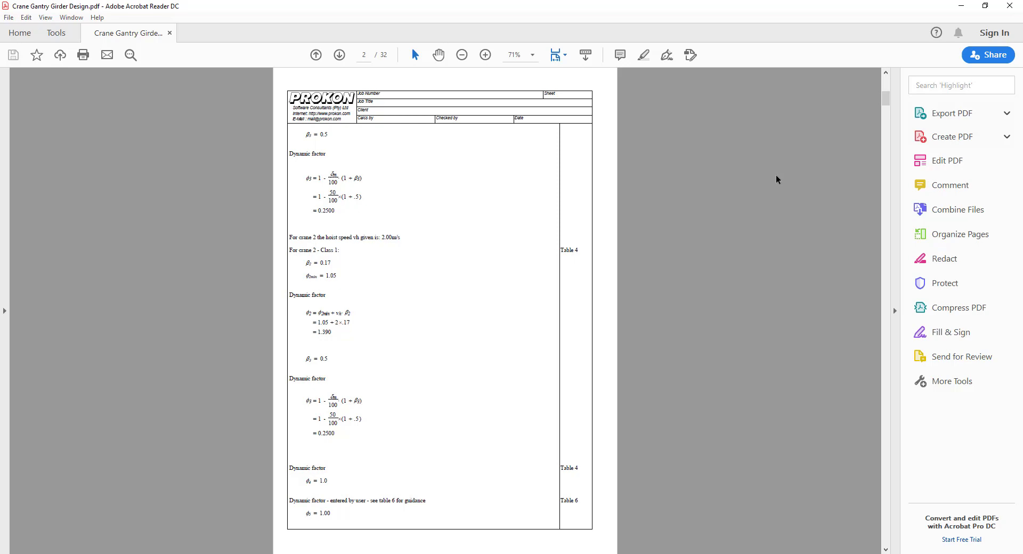
scroll(776, 175, "down", 3)
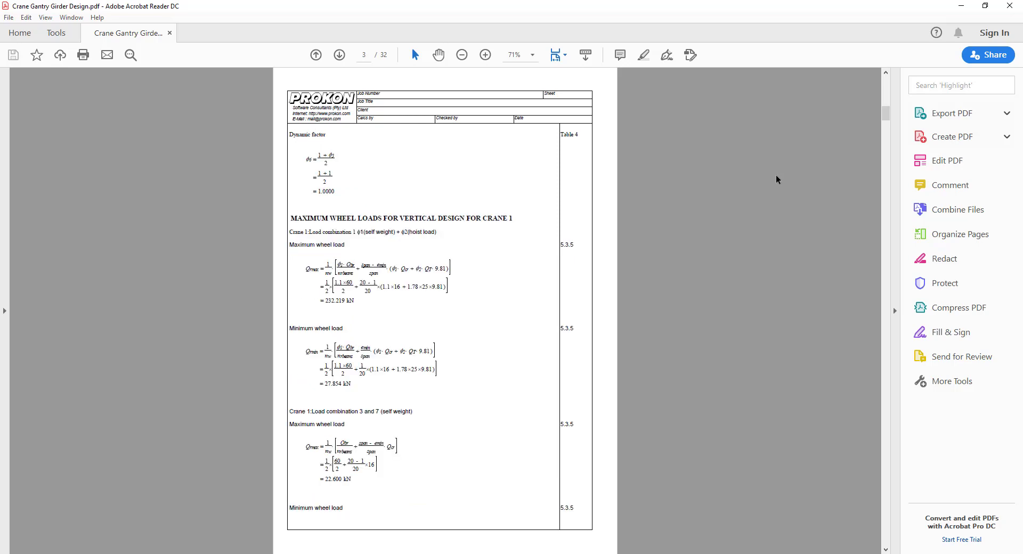
scroll(776, 175, "down", 3)
scroll(775, 175, "down", 3)
scroll(776, 174, "down", 3)
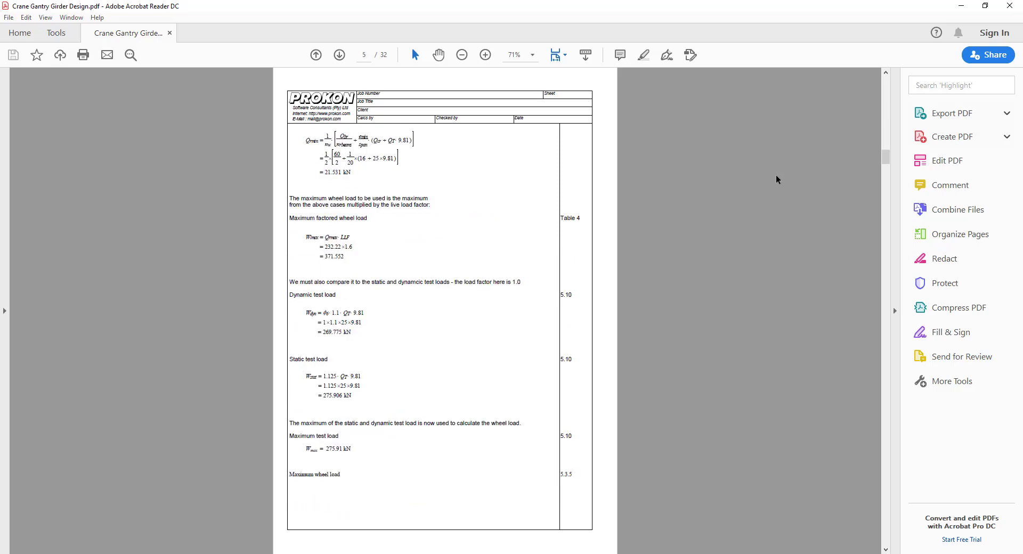
scroll(775, 174, "down", 3)
scroll(775, 174, "down", 3)
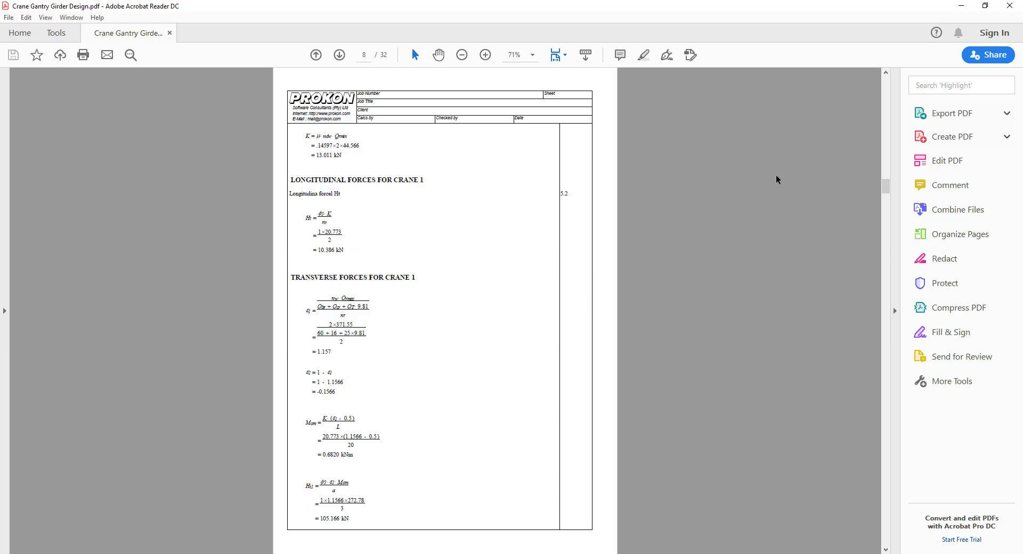
scroll(776, 174, "down", 3)
scroll(776, 174, "down", 3)
scroll(776, 175, "down", 3)
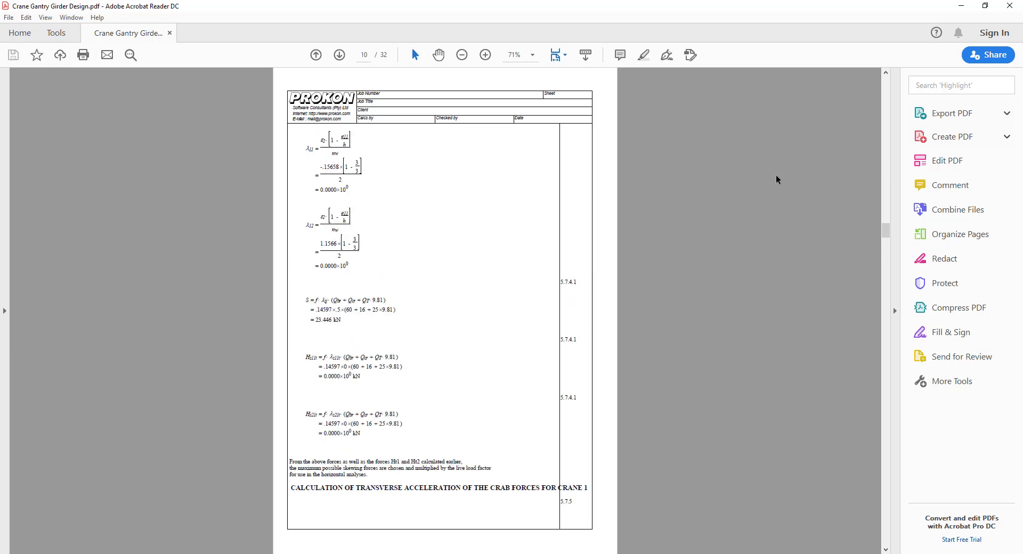
scroll(776, 174, "down", 3)
scroll(776, 175, "down", 3)
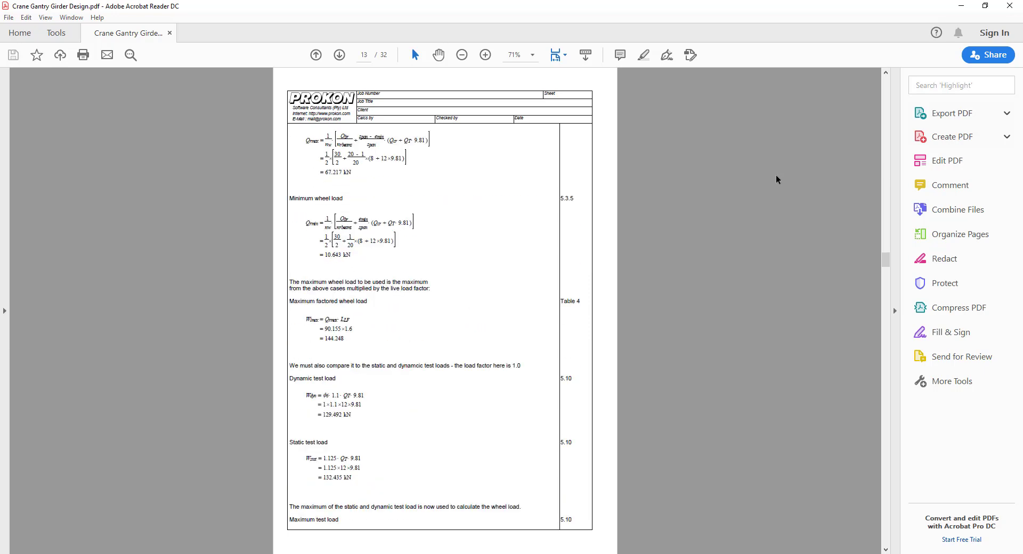
scroll(775, 175, "down", 3)
scroll(775, 175, "down", 3)
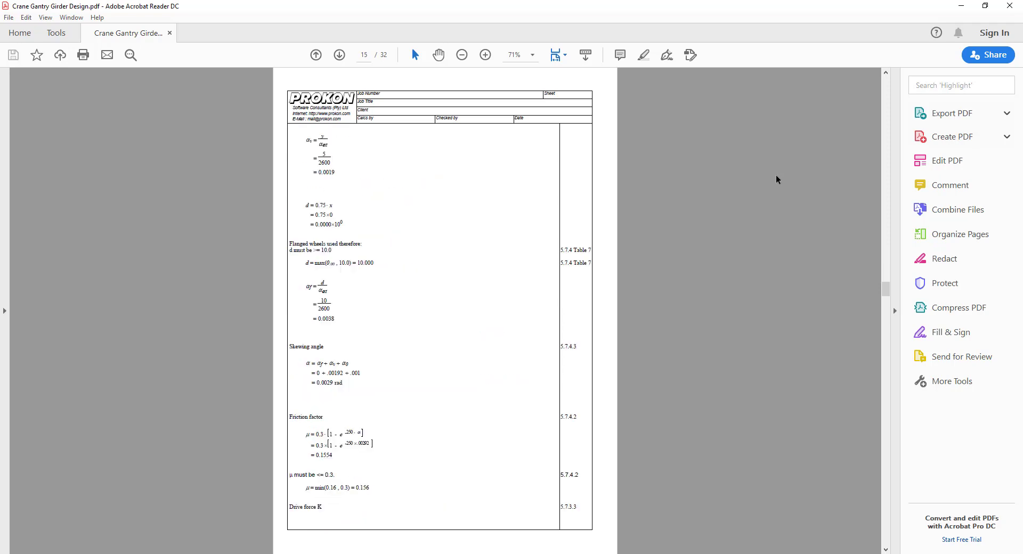
scroll(776, 174, "down", 3)
scroll(775, 175, "down", 4)
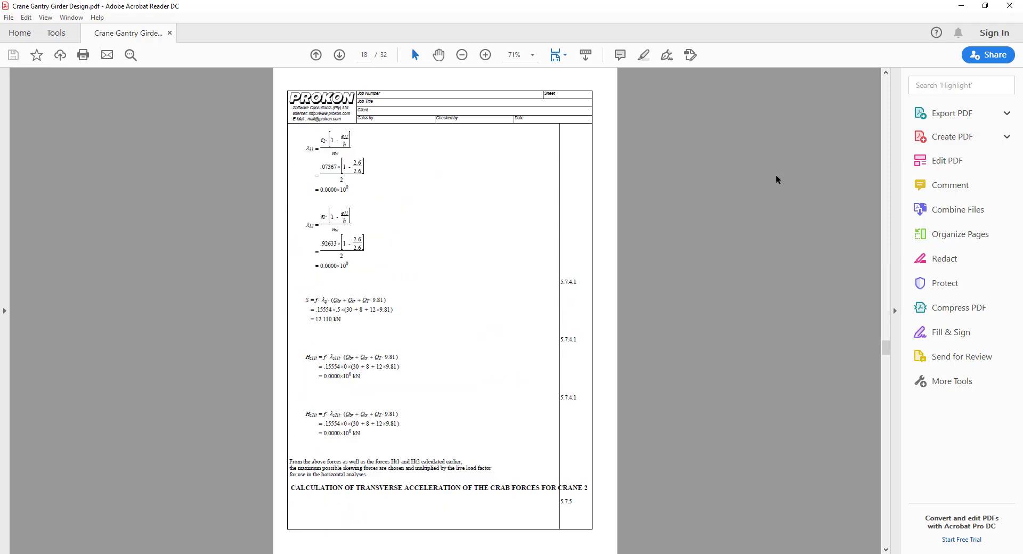
scroll(776, 175, "down", 2)
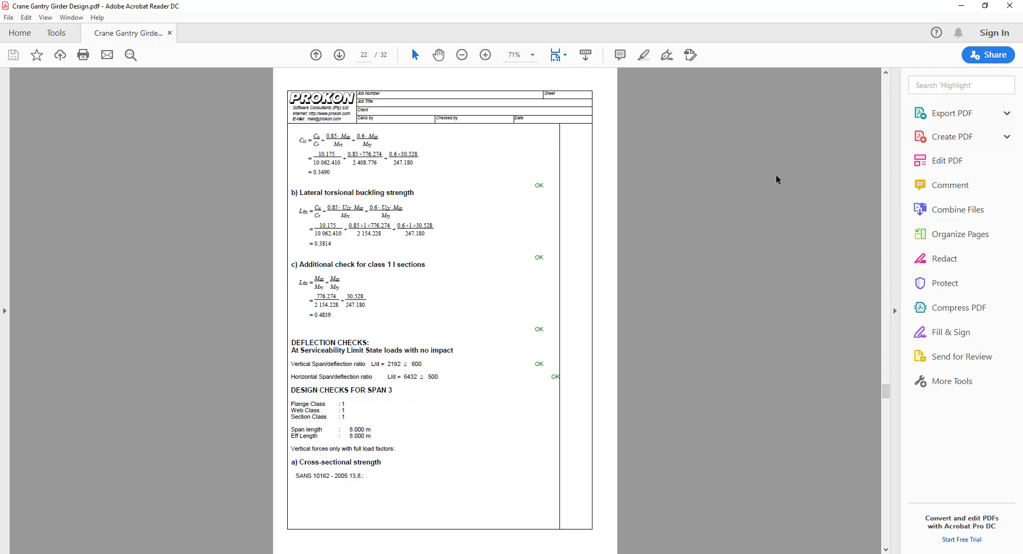
scroll(776, 175, "down", 4)
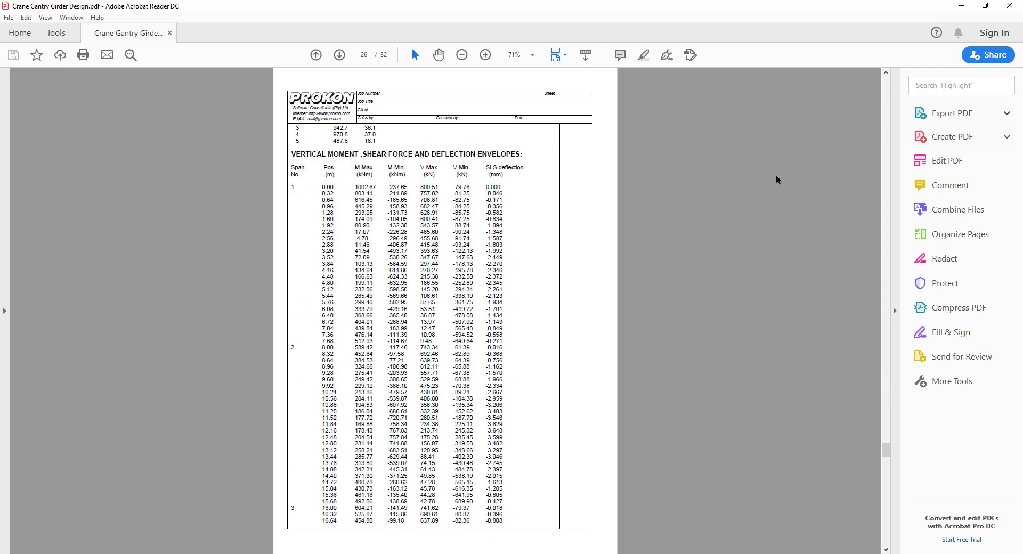
scroll(776, 175, "down", 4)
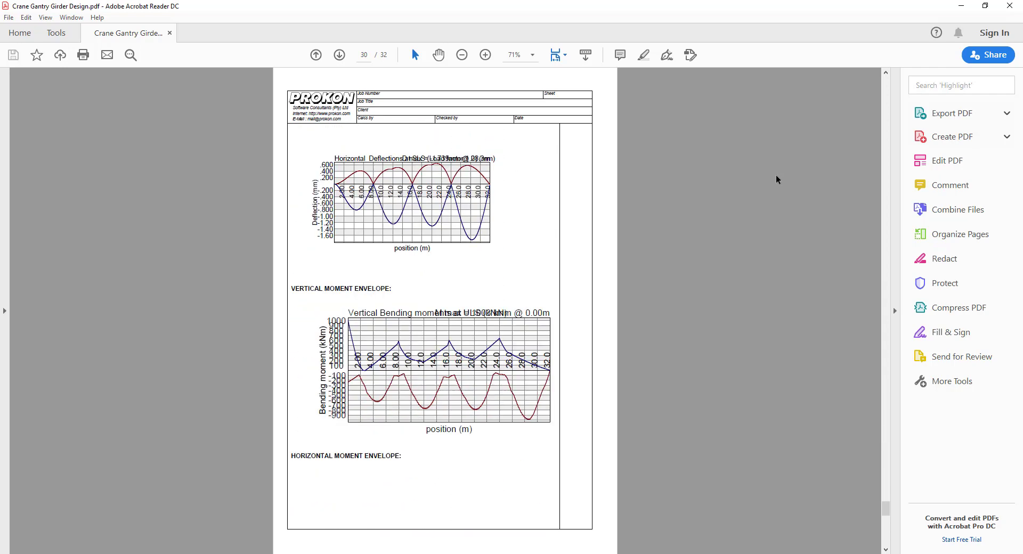
scroll(776, 174, "down", 2)
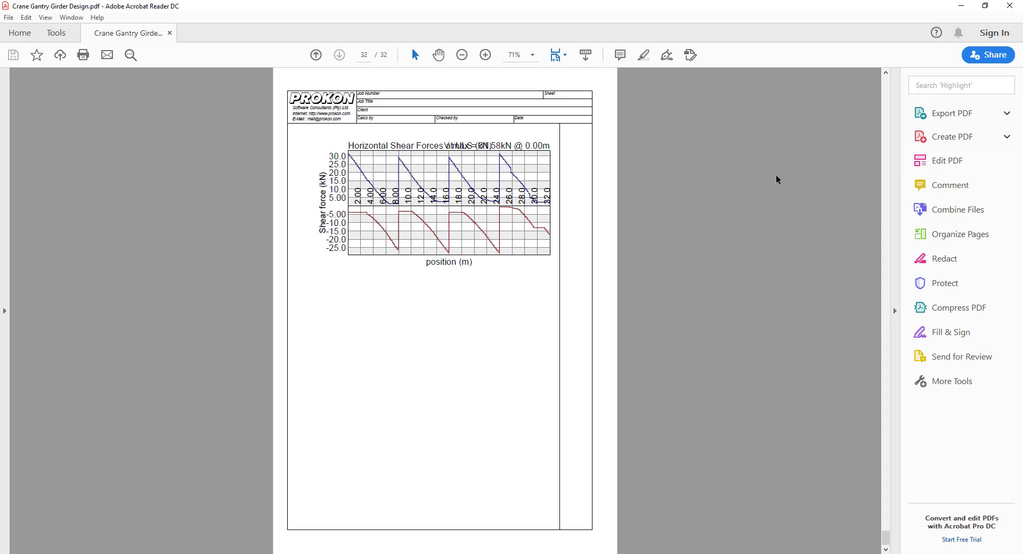